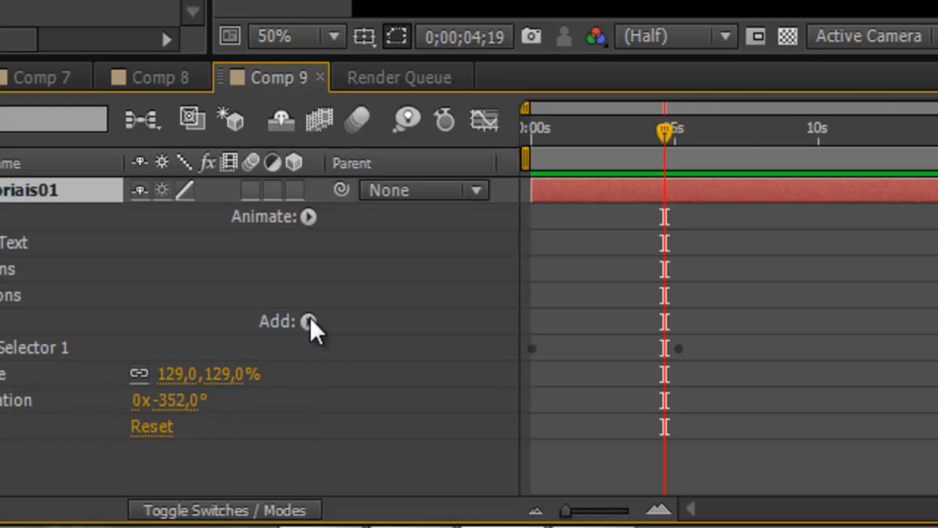
Step: Add a separate RGB Fill Color animator to the Tutoriais01 text layer and set its fill to dark green 1D4E0A
{"action": "key", "text": "space"}
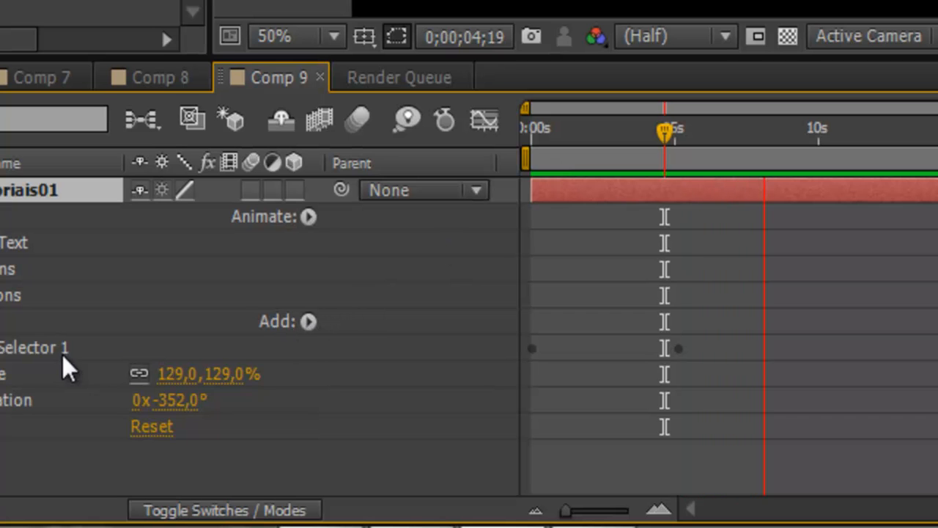
{"action": "left_click", "coordinate": [308, 217]}
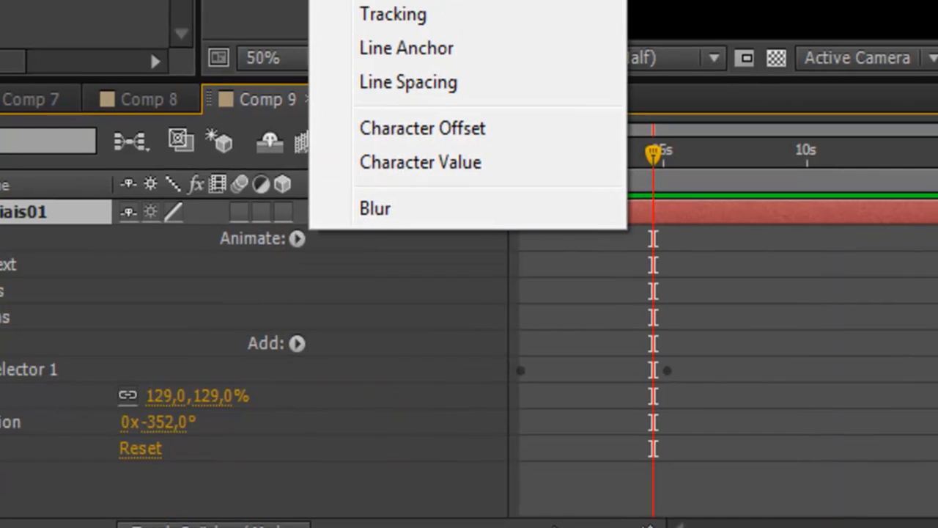
{"action": "mouse_move", "coordinate": [294, 111]}
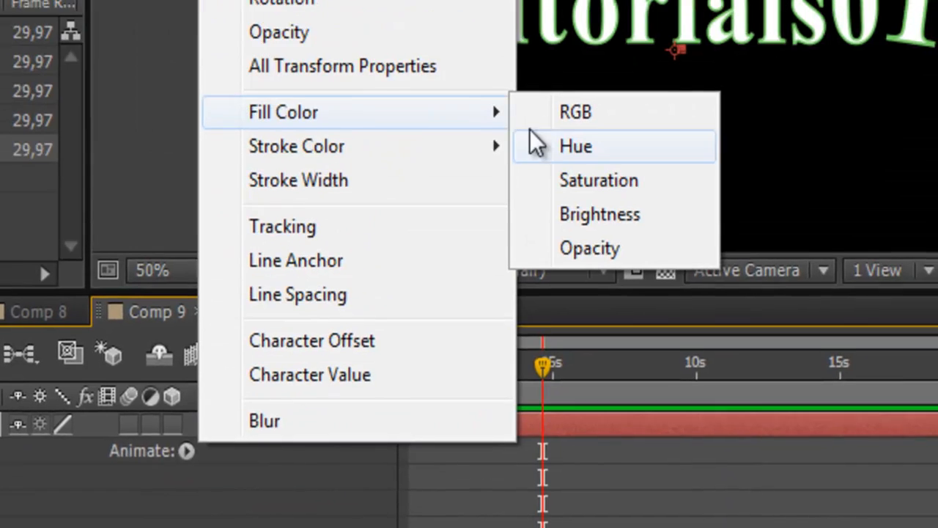
{"action": "left_click", "coordinate": [552, 151]}
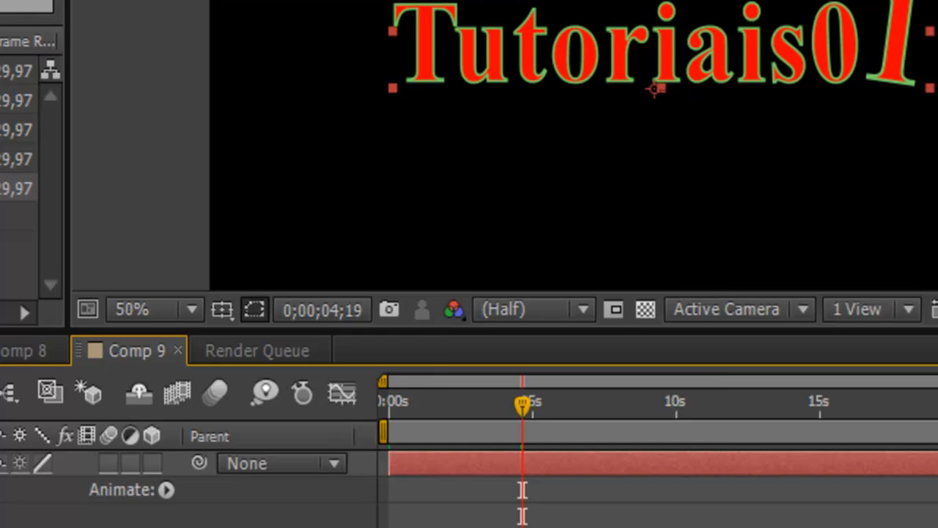
{"action": "left_click", "coordinate": [15, 525]}
{"action": "left_click", "coordinate": [437, 349]}
{"action": "left_click", "coordinate": [279, 253]}
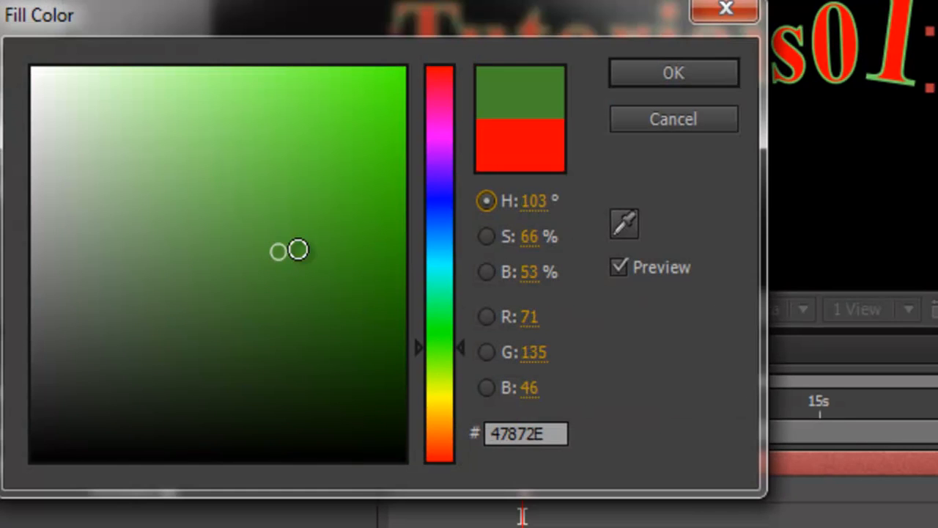
{"action": "left_click", "coordinate": [359, 341]}
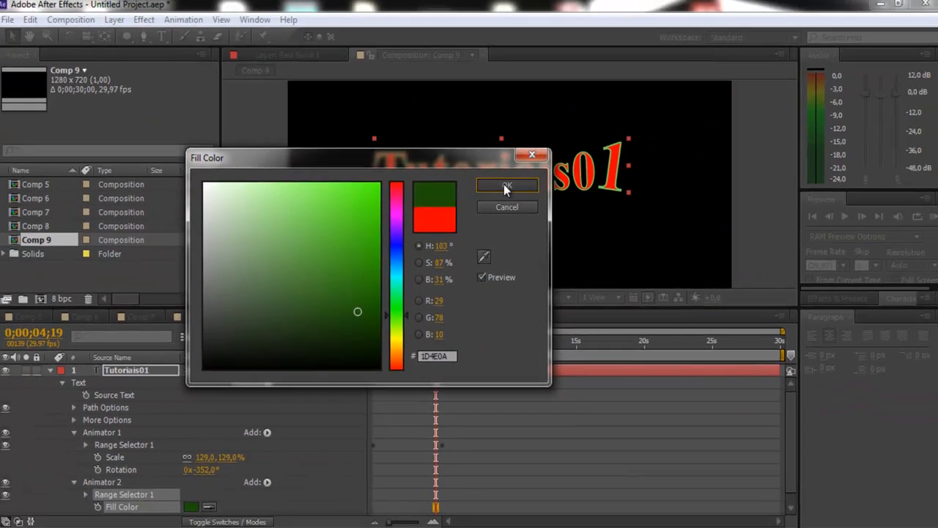
{"action": "left_click", "coordinate": [504, 185]}
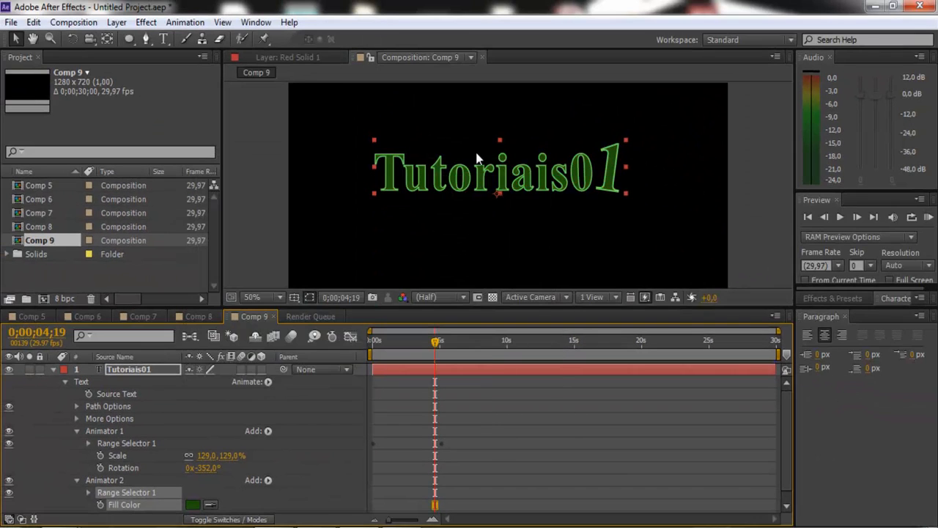
Step: Delete the second animator containing the fill color
{"action": "left_click", "coordinate": [124, 481]}
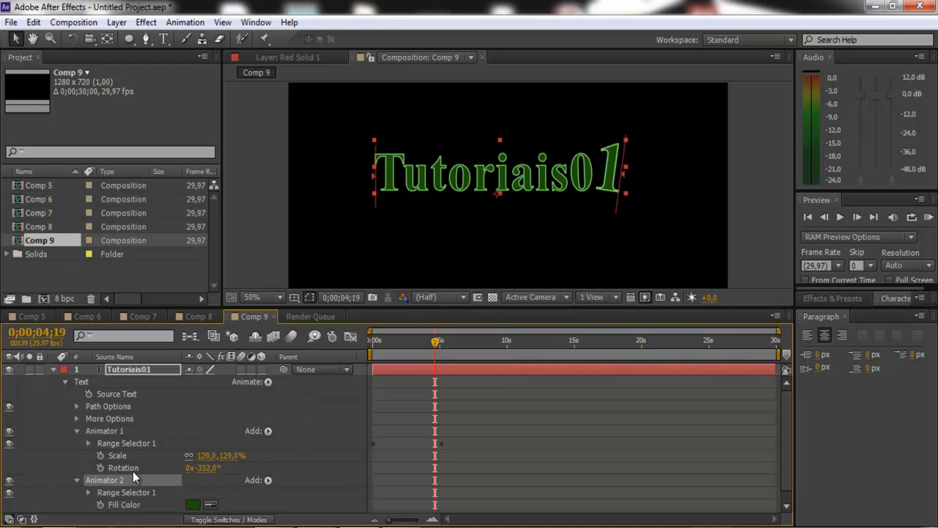
{"action": "key", "text": "Delete"}
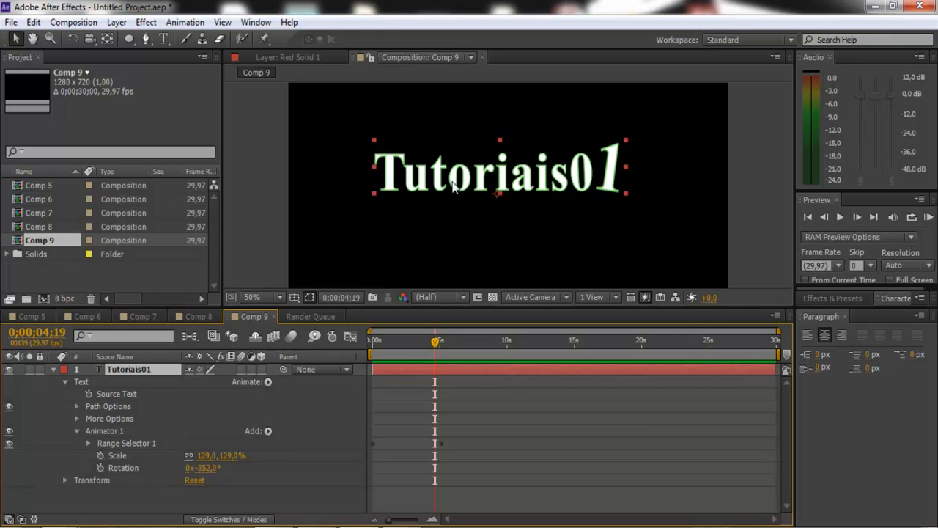
Step: Add an RGB Fill Color property to Animator 1, set it to dark green, and preview the animation
{"action": "left_click", "coordinate": [268, 431]}
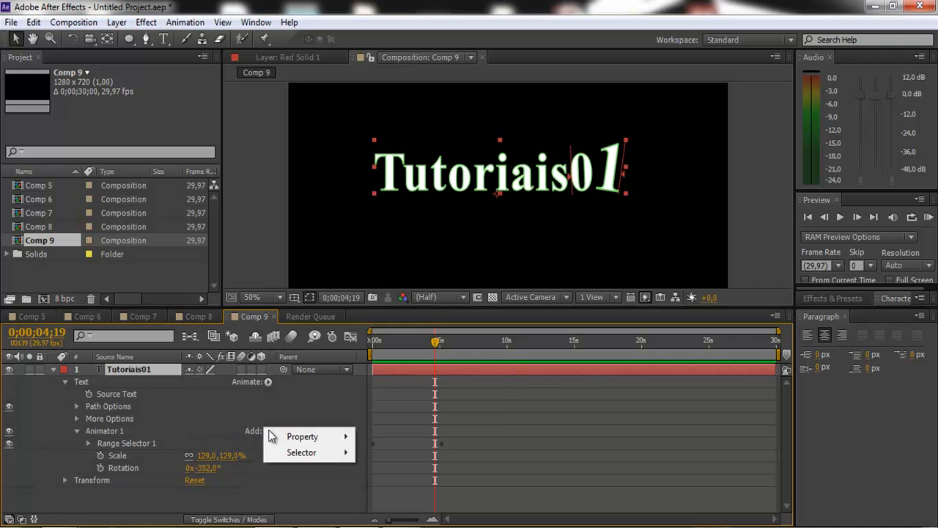
{"action": "mouse_move", "coordinate": [285, 440]}
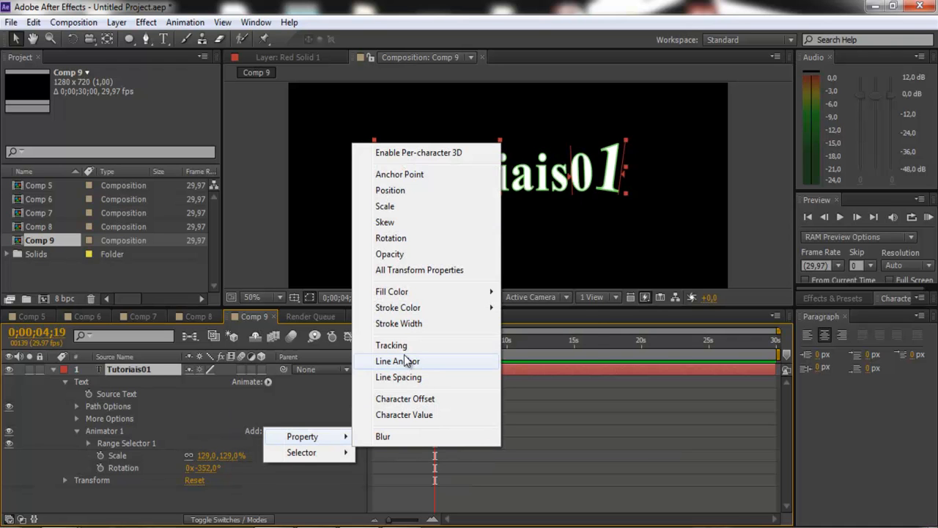
{"action": "mouse_move", "coordinate": [414, 295]}
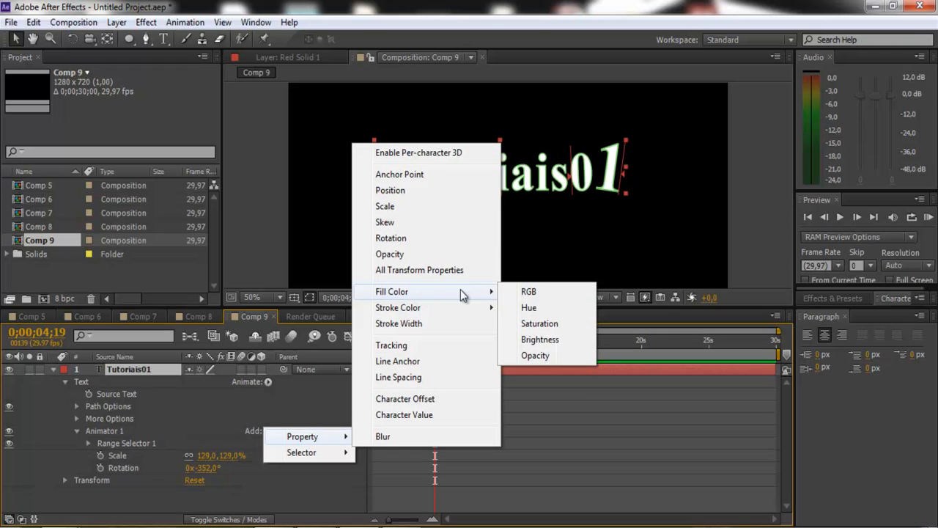
{"action": "left_click", "coordinate": [566, 292]}
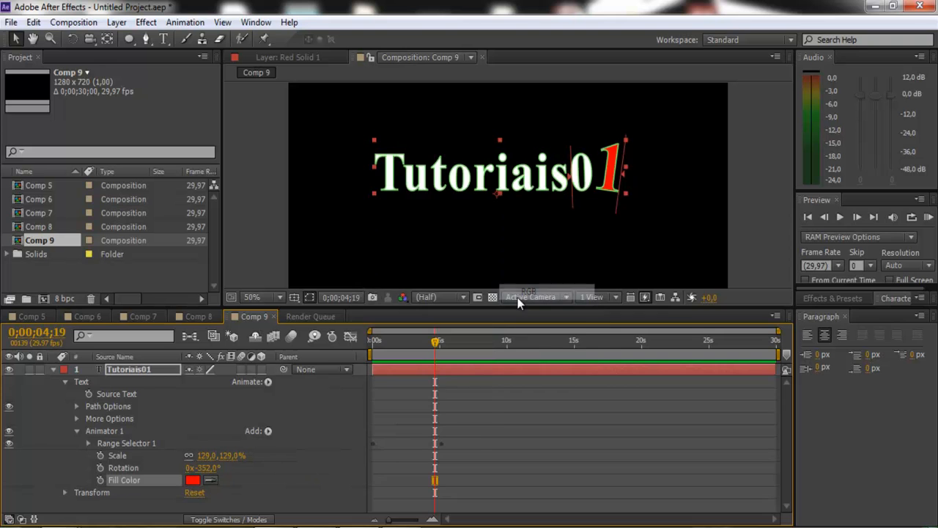
{"action": "left_click", "coordinate": [196, 480]}
{"action": "left_click", "coordinate": [396, 312]}
{"action": "left_click", "coordinate": [354, 292]}
{"action": "left_click", "coordinate": [502, 188]}
{"action": "key", "text": "KP_0"}
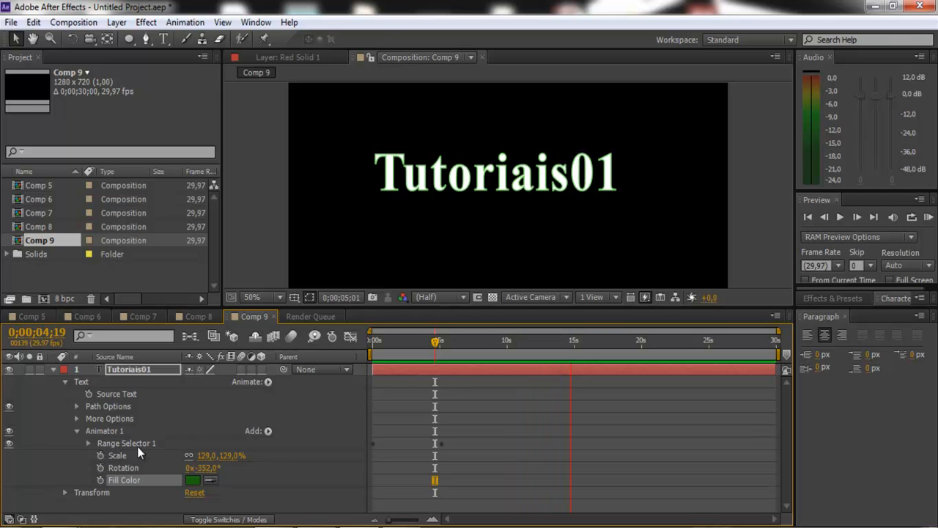
Step: Try adding an Opacity property inside Animator 1, and remove it again
{"action": "left_click", "coordinate": [268, 382]}
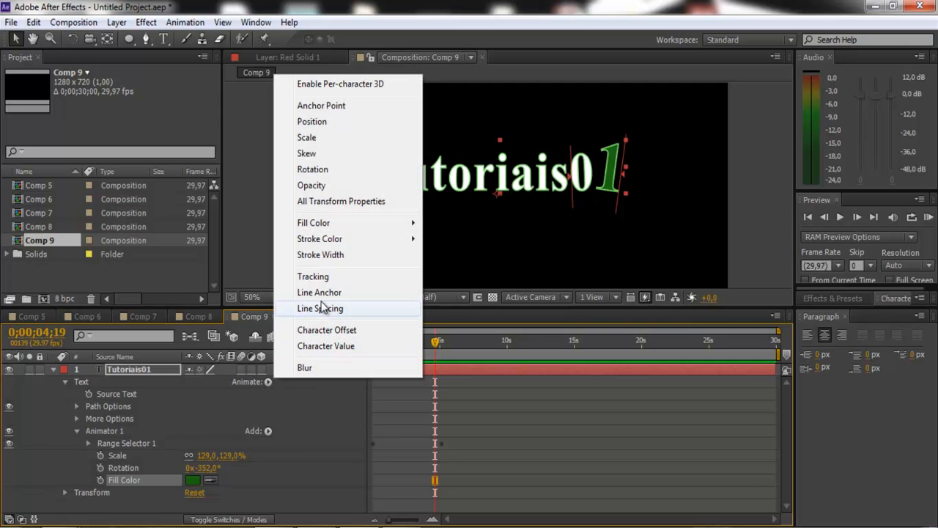
{"action": "left_click", "coordinate": [325, 185]}
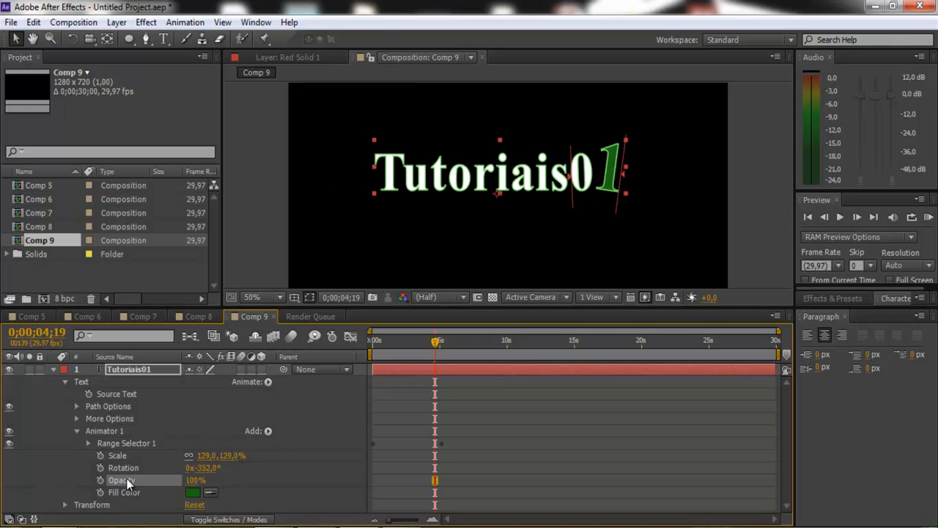
{"action": "key", "text": "Delete"}
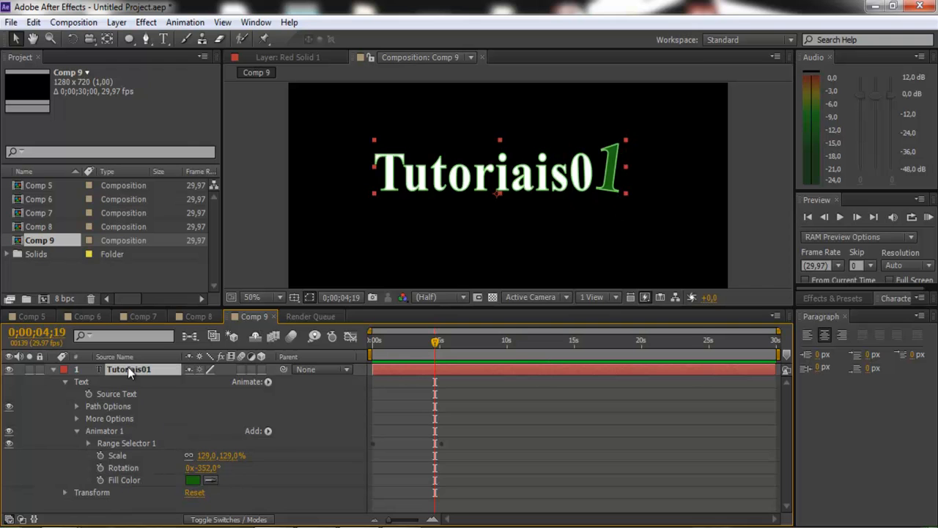
Step: Add a separate Opacity animator to the text layer and set its opacity to 20%
{"action": "left_click", "coordinate": [269, 382]}
{"action": "left_click", "coordinate": [328, 186]}
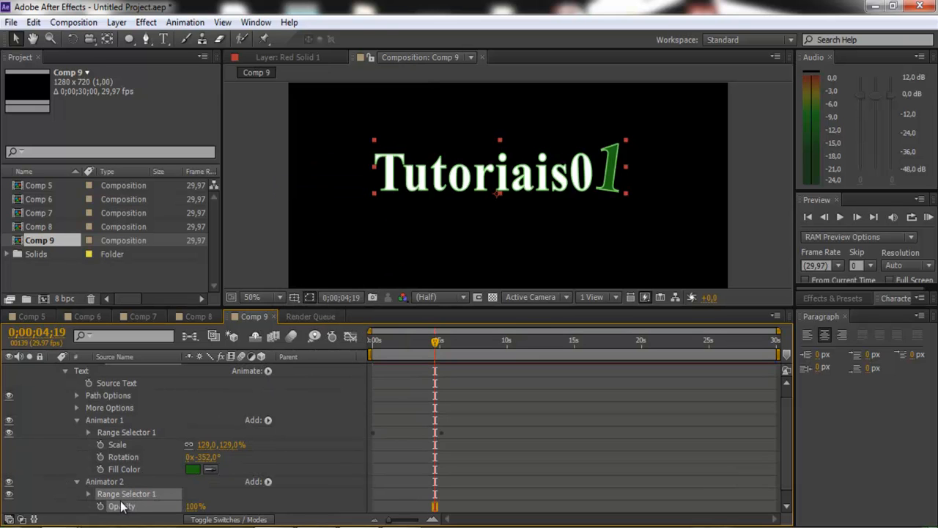
{"action": "left_click", "coordinate": [192, 509]}
{"action": "type", "text": "20"}
{"action": "key", "text": "Return"}
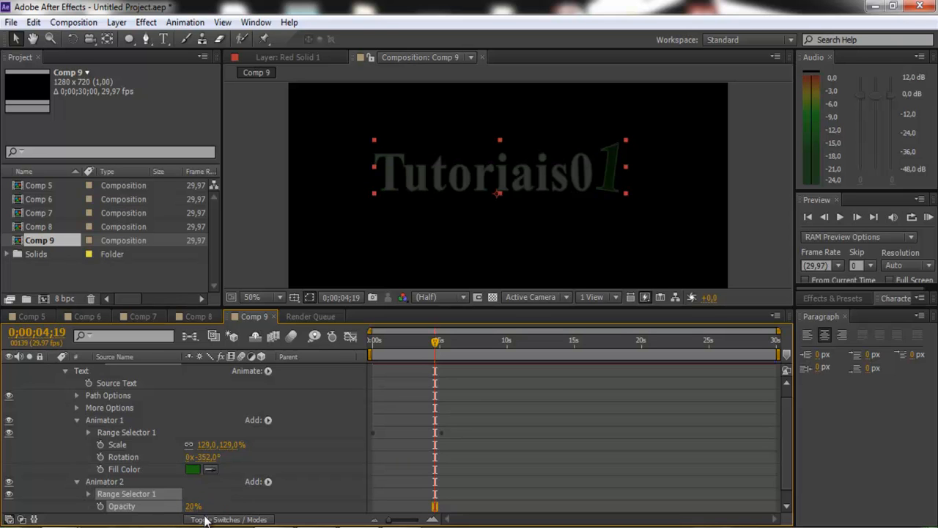
Step: Set the opacity of Animator 2 to 80%
{"action": "left_click", "coordinate": [191, 506]}
{"action": "type", "text": "80"}
{"action": "key", "text": "Return"}
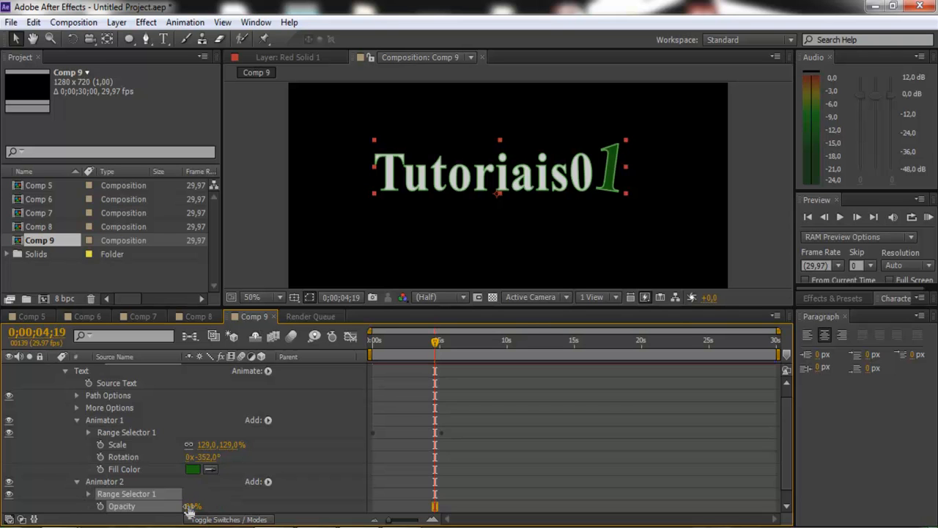
Step: Add an Opacity property to Animator 1 and start keyframing it at 0;00;00;00 with 100%
{"action": "left_click", "coordinate": [267, 422]}
{"action": "mouse_move", "coordinate": [281, 427]}
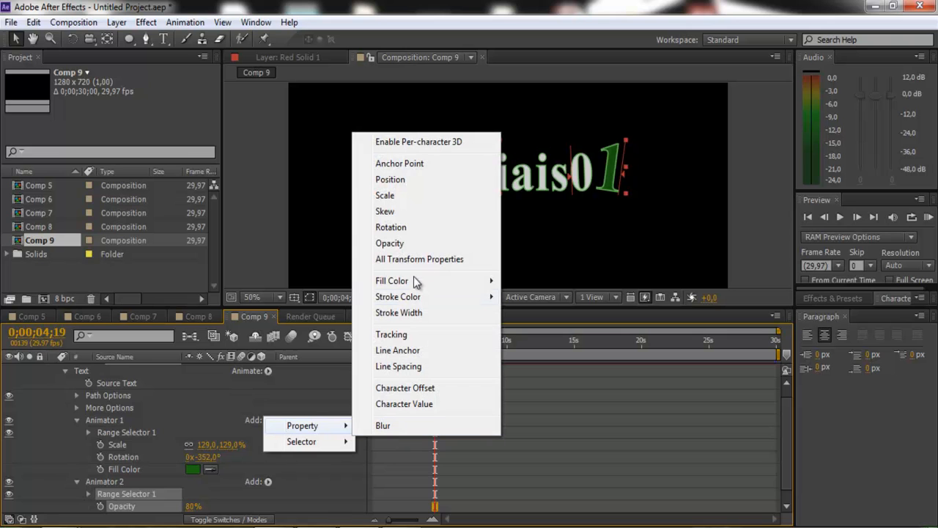
{"action": "left_click", "coordinate": [391, 243]}
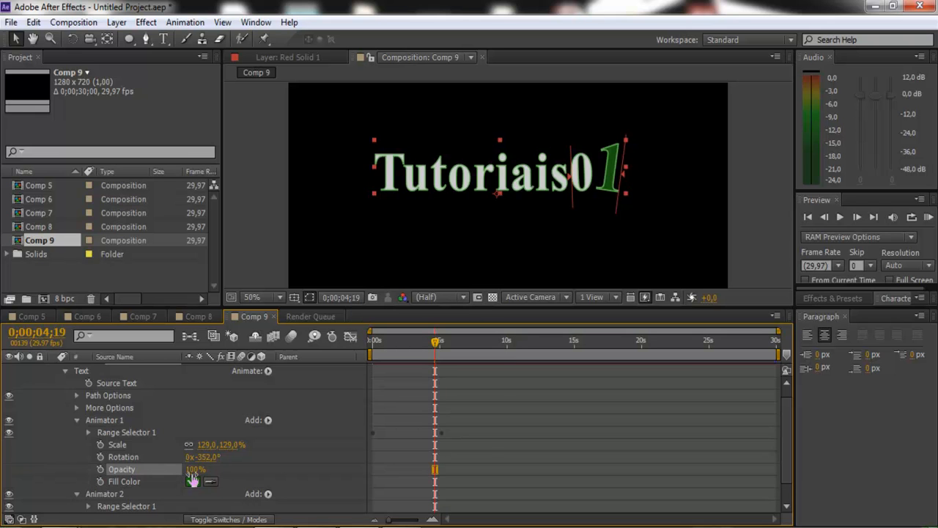
{"action": "left_click_drag", "start_coordinate": [438, 342], "coordinate": [363, 347]}
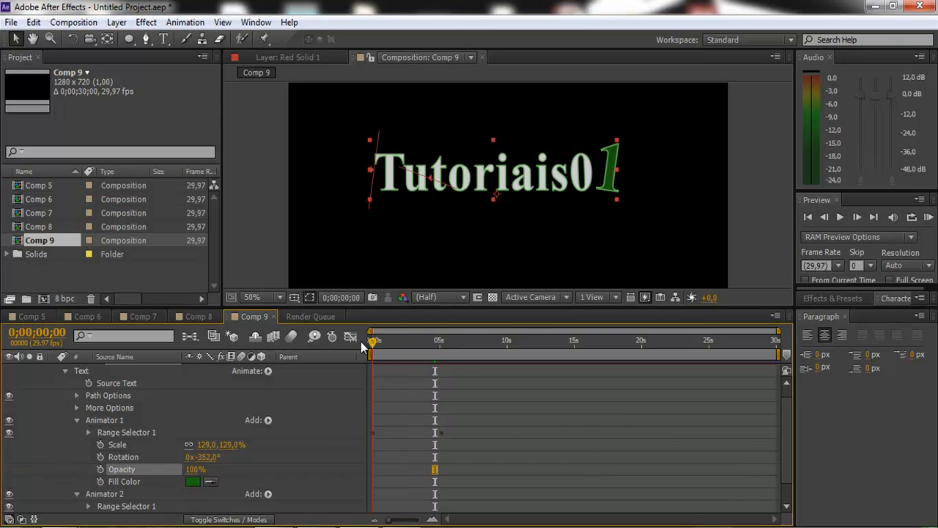
{"action": "left_click", "coordinate": [101, 470]}
Step: Keyframe Animator 1's Opacity at 2% at 0;00;05;05
{"action": "left_click_drag", "start_coordinate": [373, 341], "coordinate": [440, 353]}
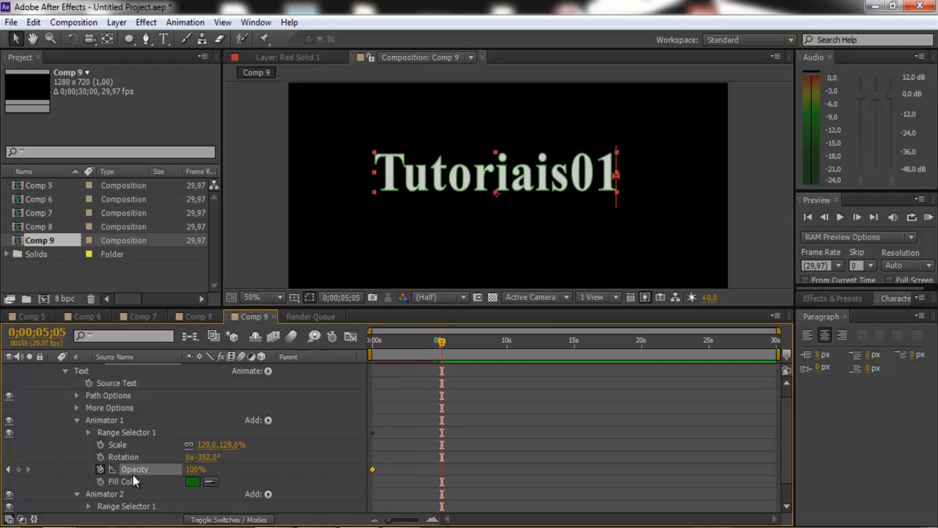
{"action": "left_click", "coordinate": [18, 469]}
{"action": "left_click", "coordinate": [196, 470]}
{"action": "type", "text": "2"}
{"action": "key", "text": "Return"}
Step: Move the current time back to 0;00;00;12 and preview the opacity animation
{"action": "left_click_drag", "start_coordinate": [439, 339], "coordinate": [379, 345]}
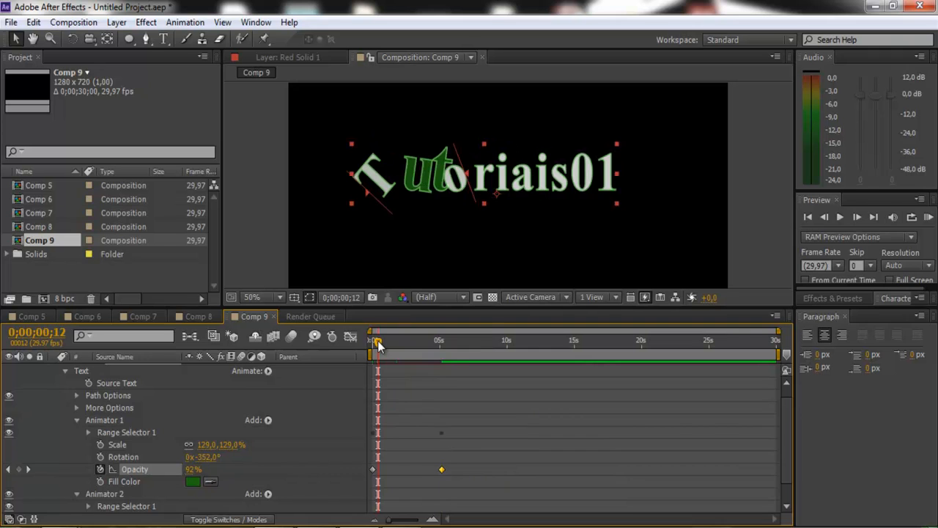
{"action": "key", "text": "space"}
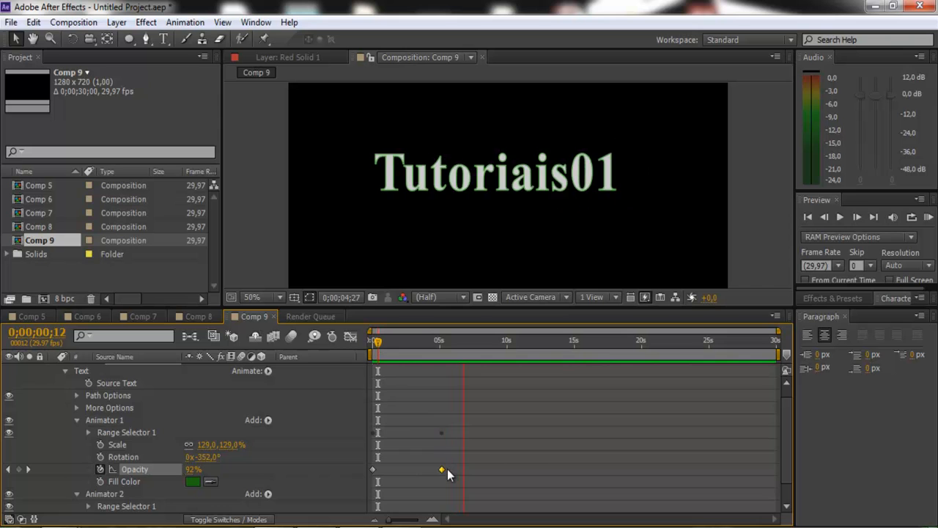
{"action": "key", "text": "space"}
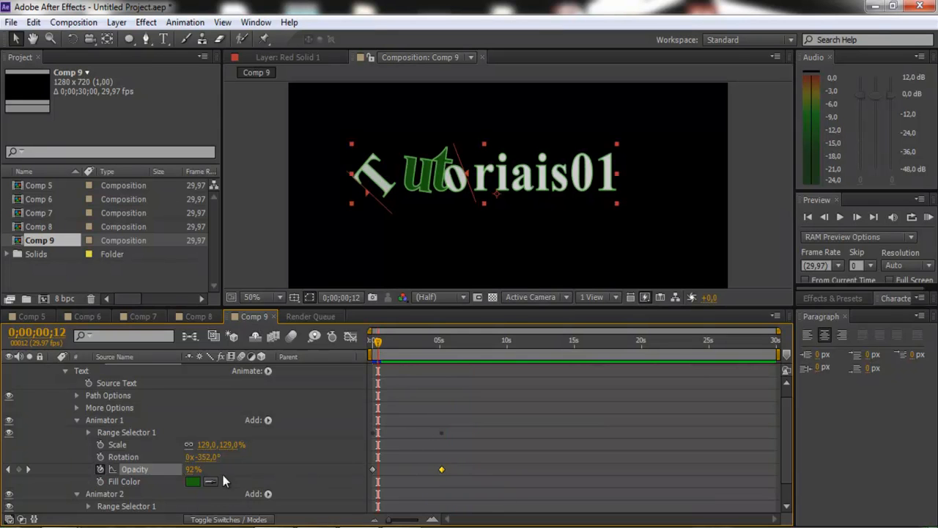
Step: Try setting Animator 1's Opacity to 2% at 0;00;00;12, and undo the change
{"action": "left_click", "coordinate": [190, 471]}
{"action": "type", "text": "2"}
{"action": "key", "text": "Return"}
{"action": "key", "text": "ctrl+z"}
Step: Check the Opacity value at the 0;00;05;05 keyframe, scrub back to 0;00;02;18, and preview the animation
{"action": "left_click", "coordinate": [442, 469]}
{"action": "left_click_drag", "start_coordinate": [377, 341], "coordinate": [441, 342]}
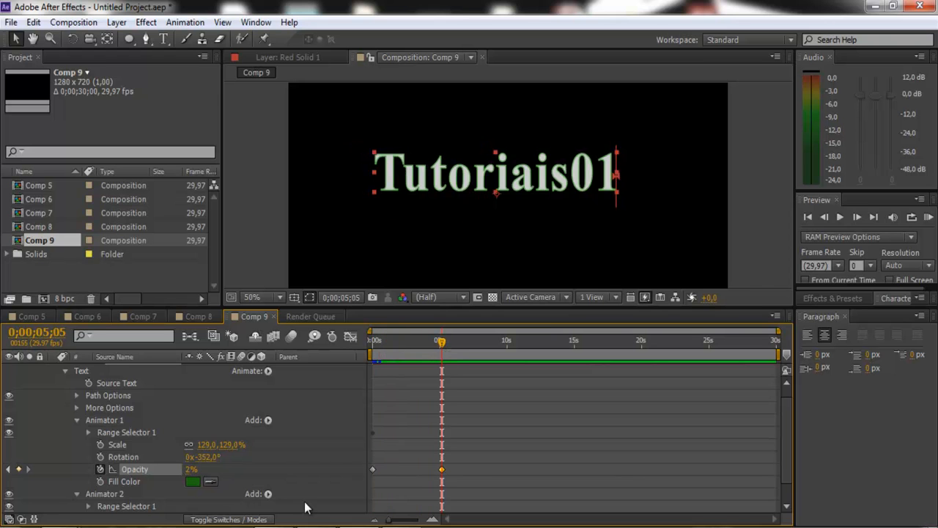
{"action": "left_click", "coordinate": [193, 470]}
{"action": "left_click", "coordinate": [432, 343]}
{"action": "left_click_drag", "start_coordinate": [432, 343], "coordinate": [408, 342]}
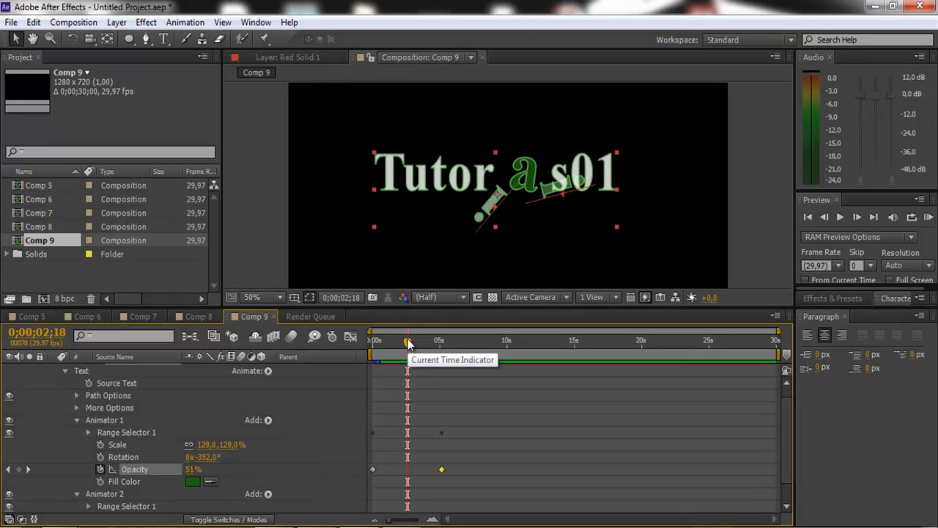
{"action": "key", "text": "KP_0"}
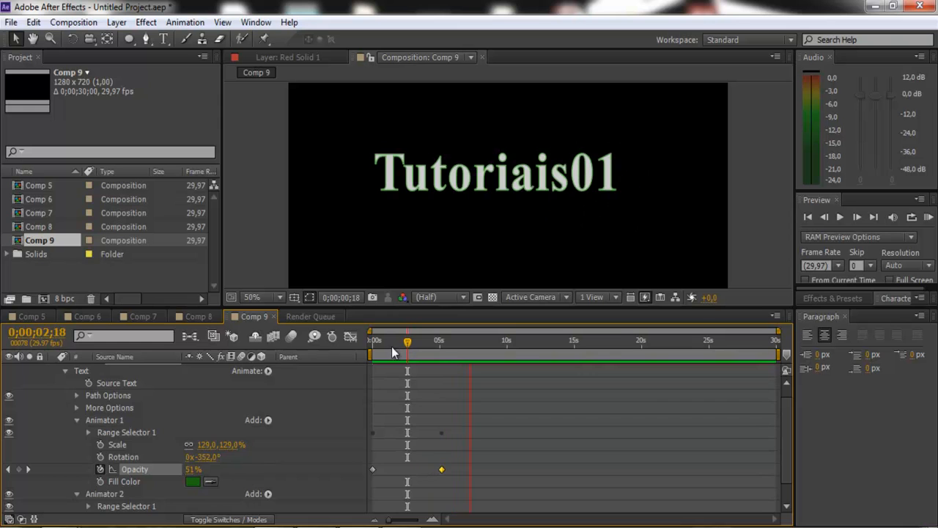
{"action": "key", "text": "space"}
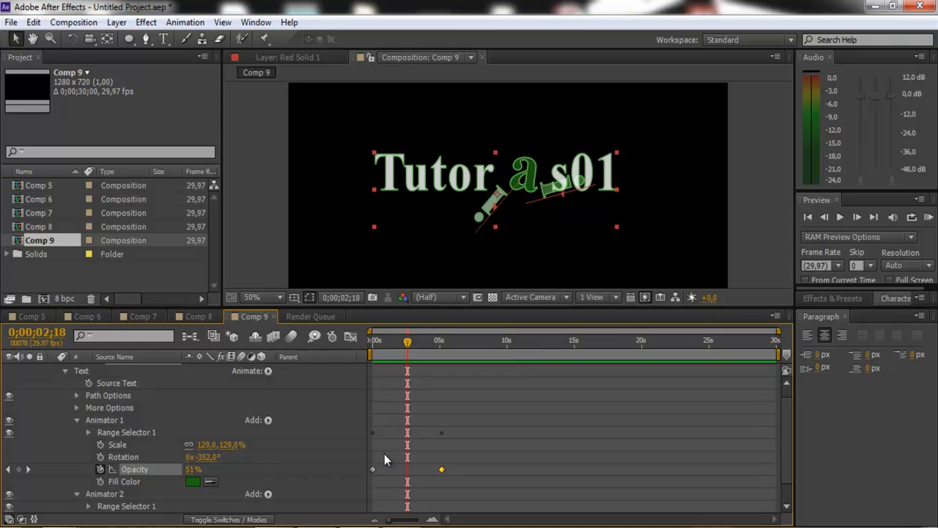
Step: Try setting Animator 1's Opacity to 30% with the first keyframe selected, and undo the change
{"action": "left_click", "coordinate": [373, 470]}
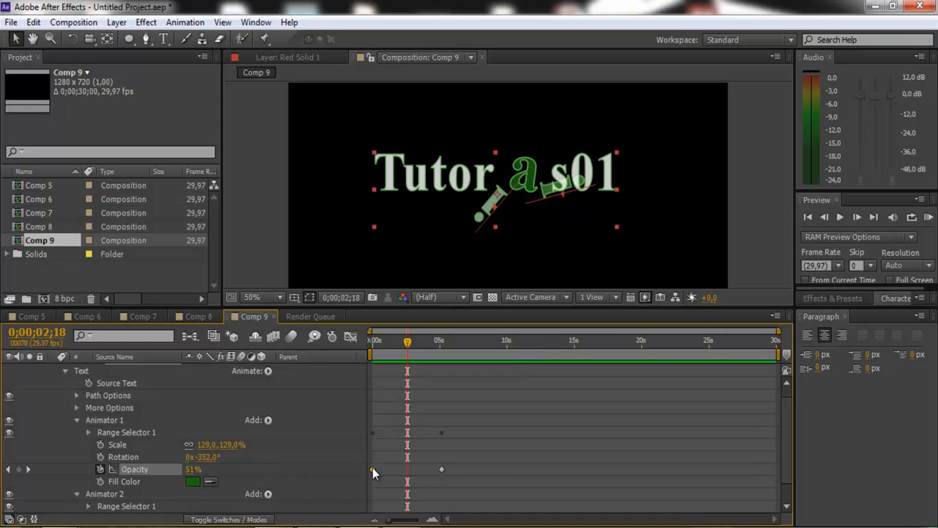
{"action": "left_click", "coordinate": [190, 472]}
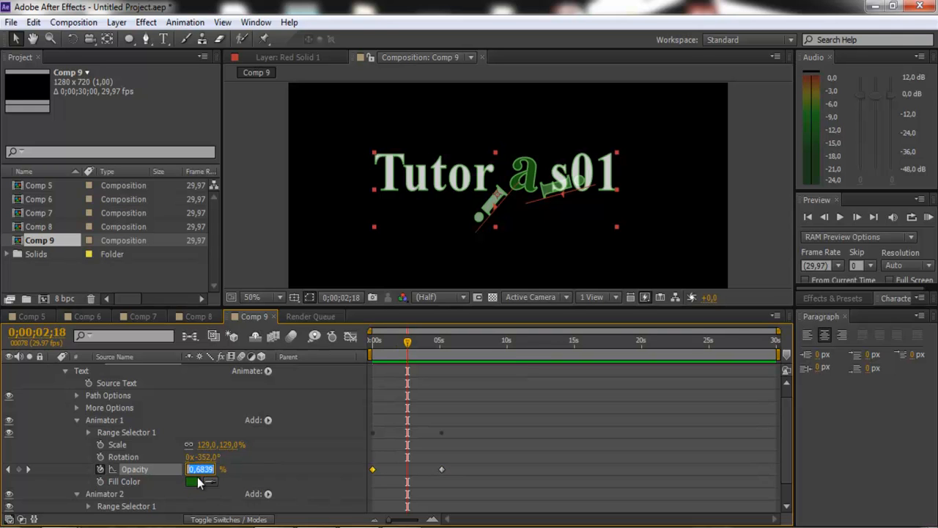
{"action": "type", "text": "30"}
{"action": "key", "text": "Return"}
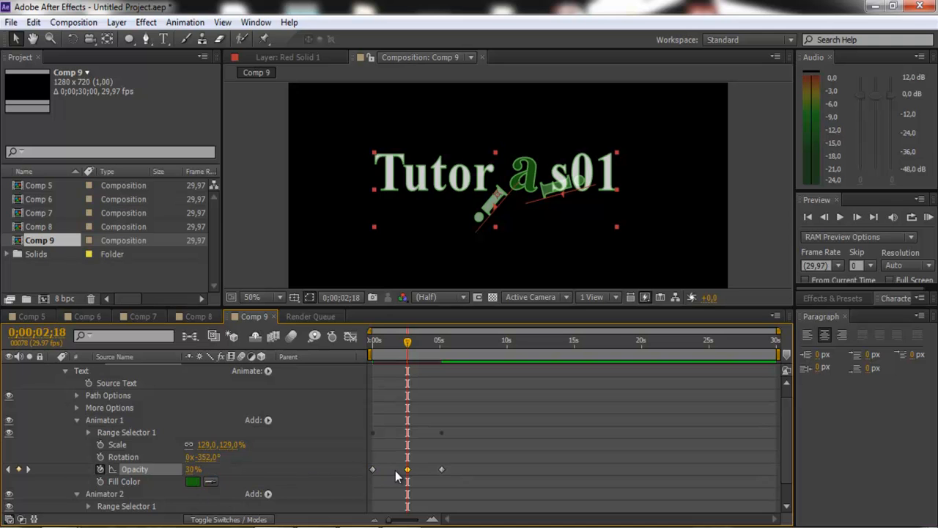
{"action": "key", "text": "ctrl+z"}
Step: Check Animator 1's Opacity keyframes by moving the current time to 0;00;00;00, then to 0;00;05;05, and selecting the last keyframe
{"action": "left_click_drag", "start_coordinate": [408, 342], "coordinate": [397, 339]}
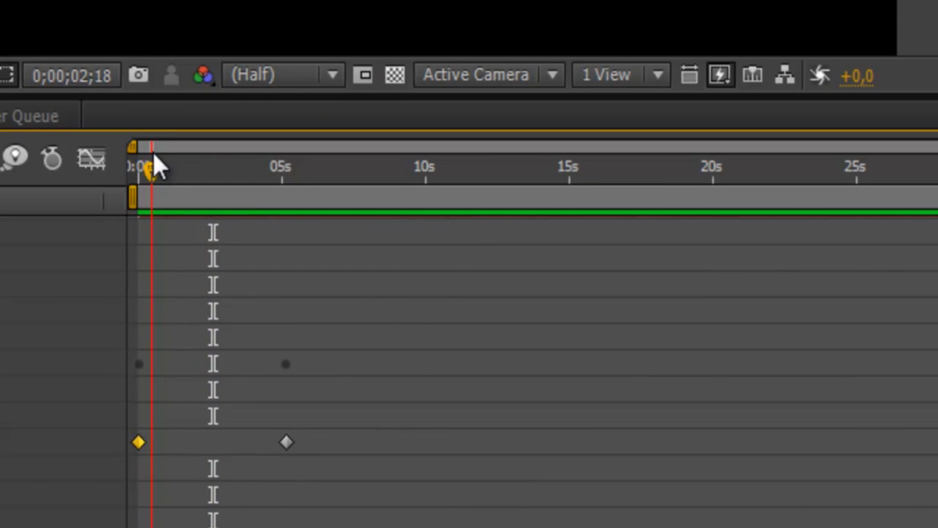
{"action": "left_click_drag", "start_coordinate": [153, 153], "coordinate": [143, 151]}
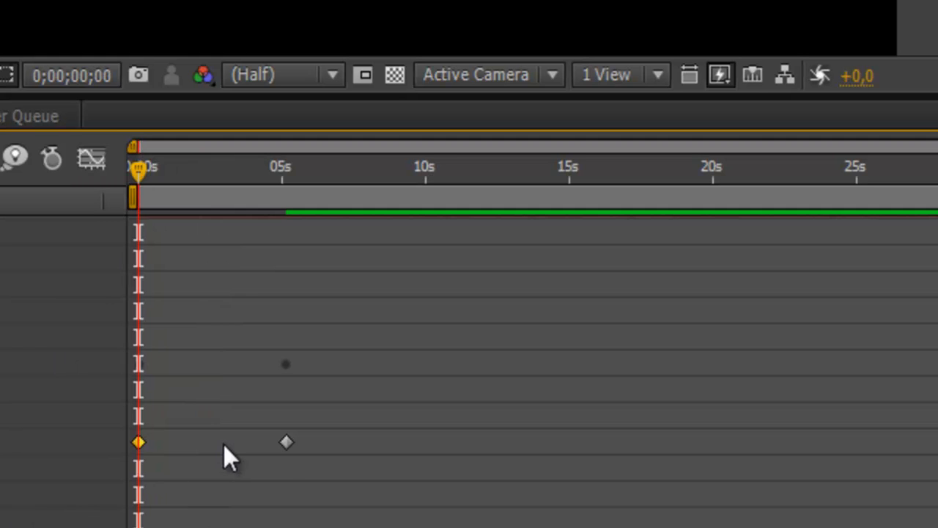
{"action": "left_click", "coordinate": [242, 168]}
{"action": "left_click_drag", "start_coordinate": [285, 173], "coordinate": [282, 173]}
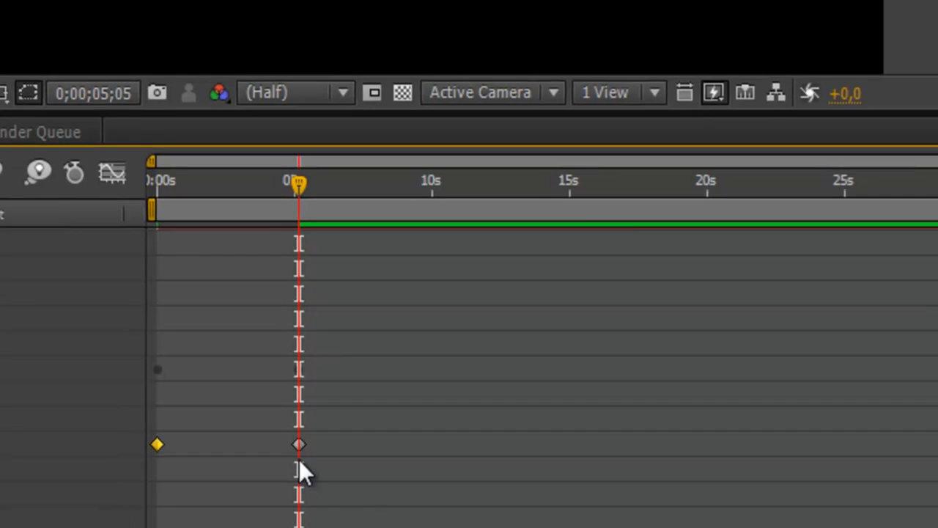
{"action": "left_click", "coordinate": [287, 442]}
Step: Delete Animator 2 from the Tutoriais01 text layer and preview the animation
{"action": "scroll", "coordinate": [278, 464], "scroll_direction": "down", "scroll_amount": 1}
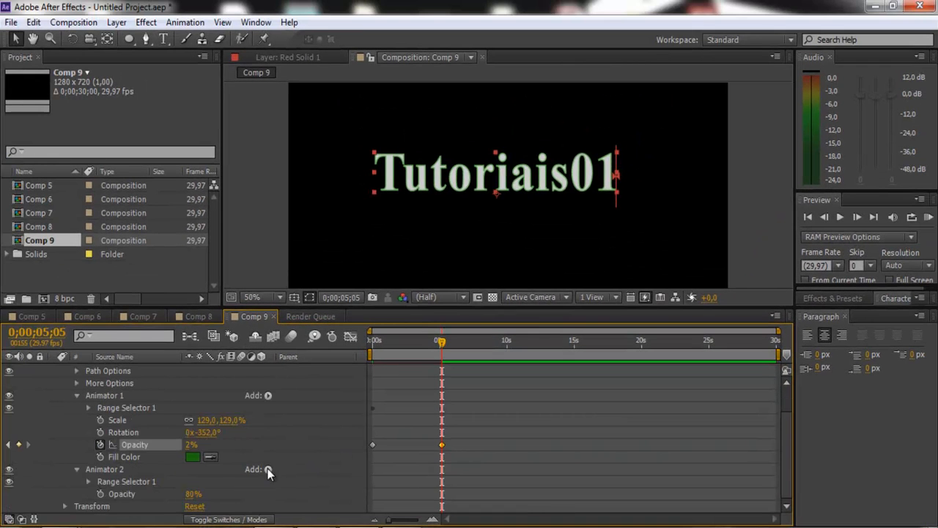
{"action": "left_click", "coordinate": [199, 498]}
{"action": "left_click", "coordinate": [110, 473]}
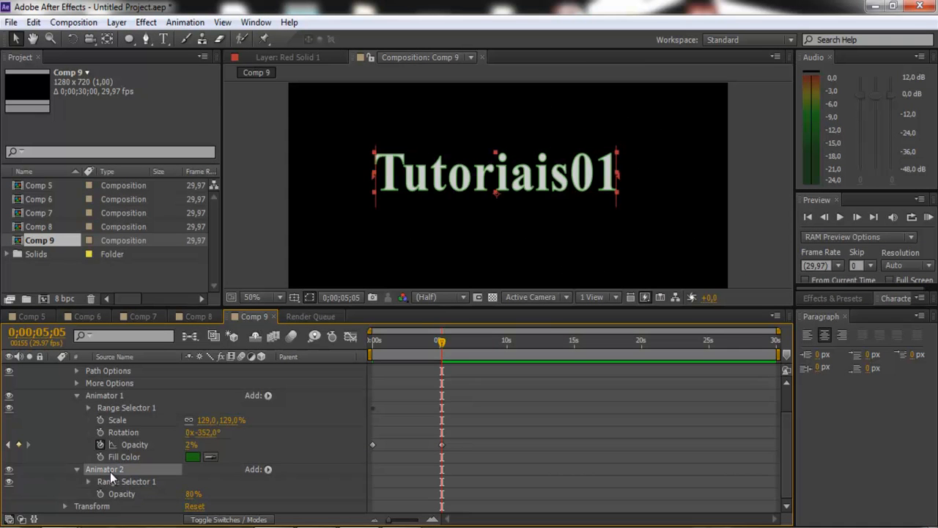
{"action": "key", "text": "Delete"}
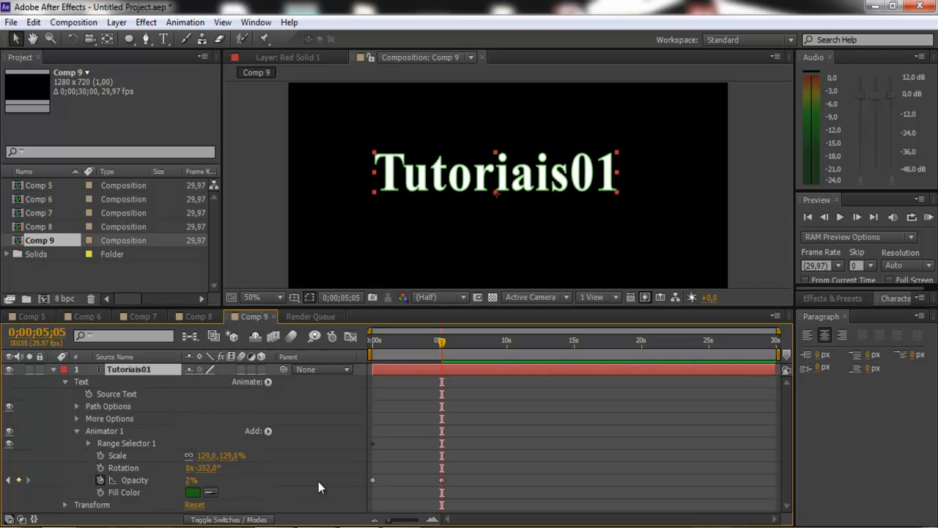
{"action": "key", "text": "KP_0"}
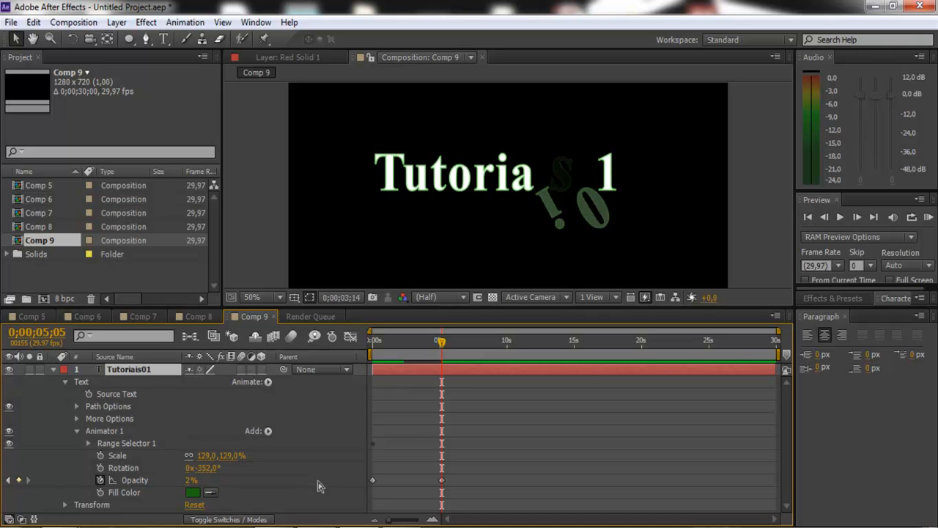